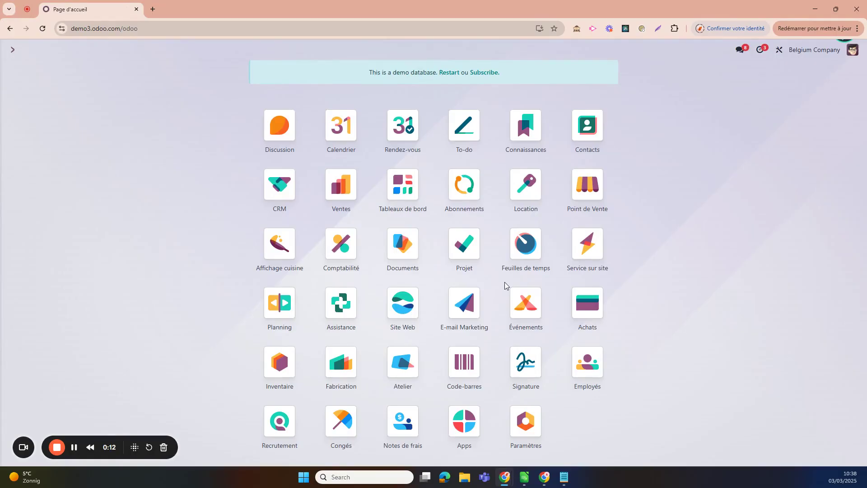
- Open the 21% sales tax record from the tax list in the Comptabilité app's configuration
{"action": "type", "text": "compt"}
{"action": "key", "text": "Return"}
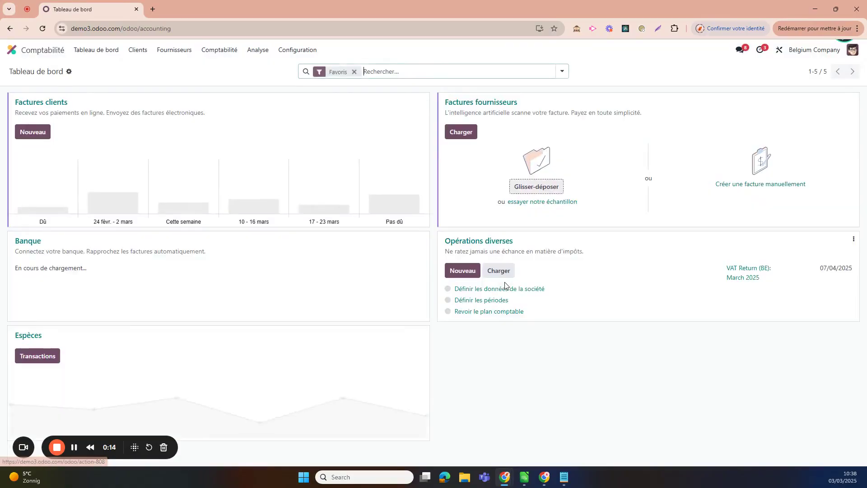
{"action": "left_click", "coordinate": [302, 52]}
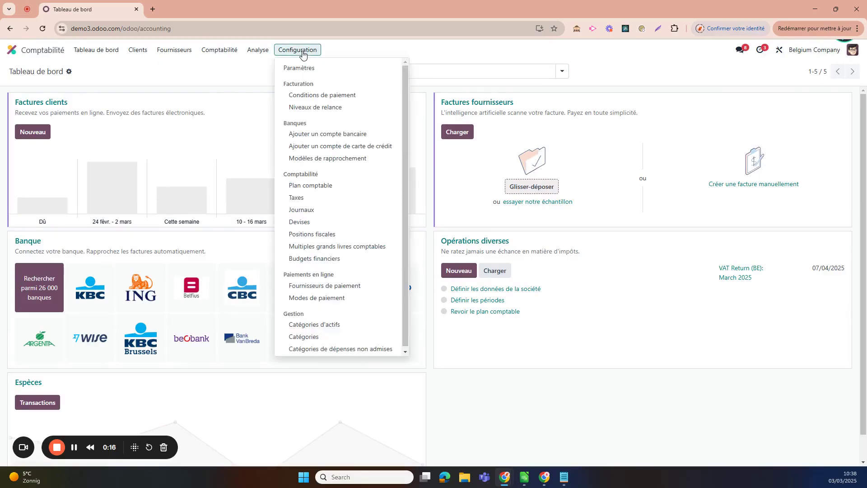
{"action": "left_click", "coordinate": [304, 203]}
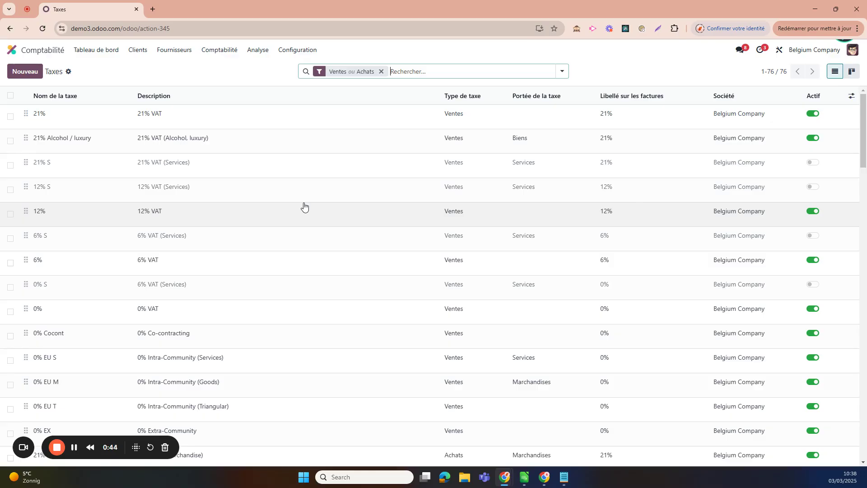
{"action": "left_click", "coordinate": [313, 110]}
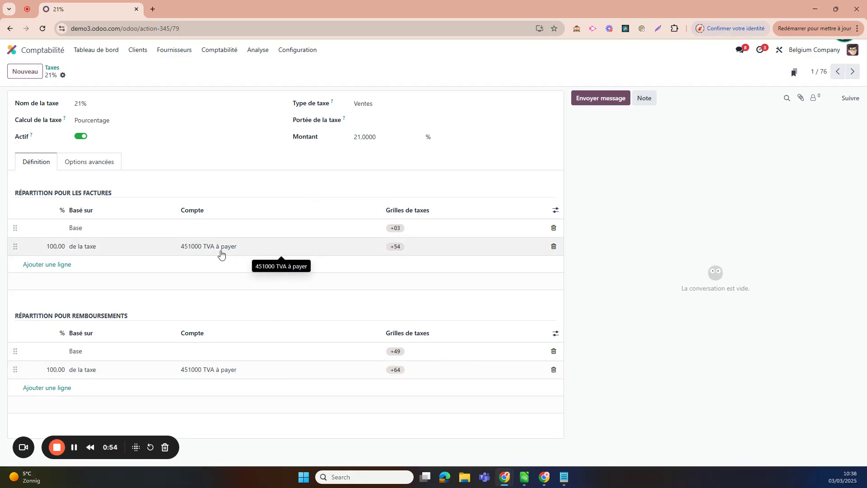
- Duplicate the tax record's browser tab and open the Déclaration d'impôt report in the copy
{"action": "right_click", "coordinate": [78, 2]}
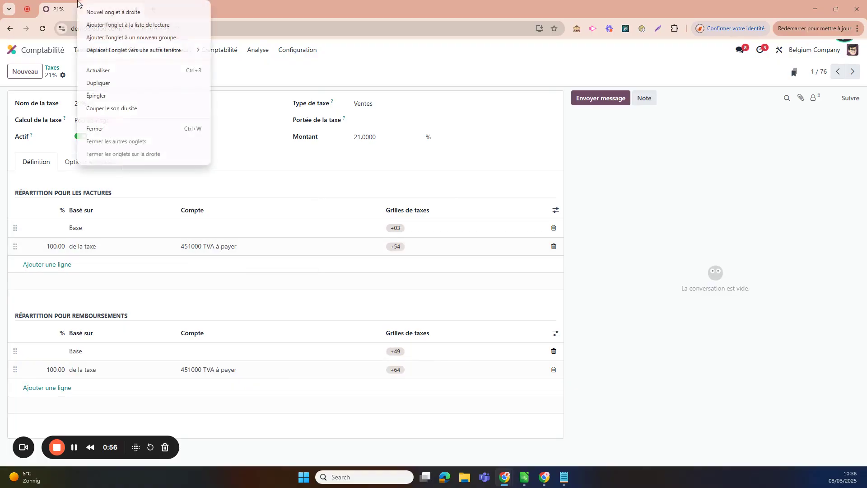
{"action": "left_click", "coordinate": [118, 79]}
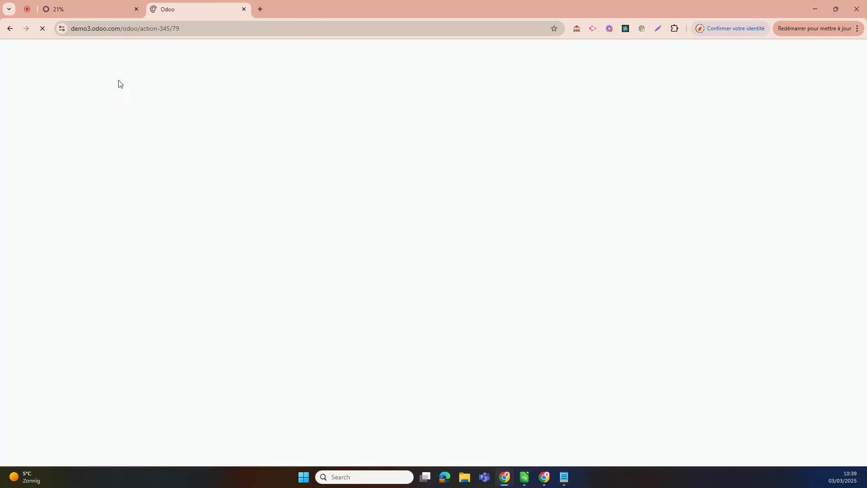
{"action": "left_click", "coordinate": [256, 53]}
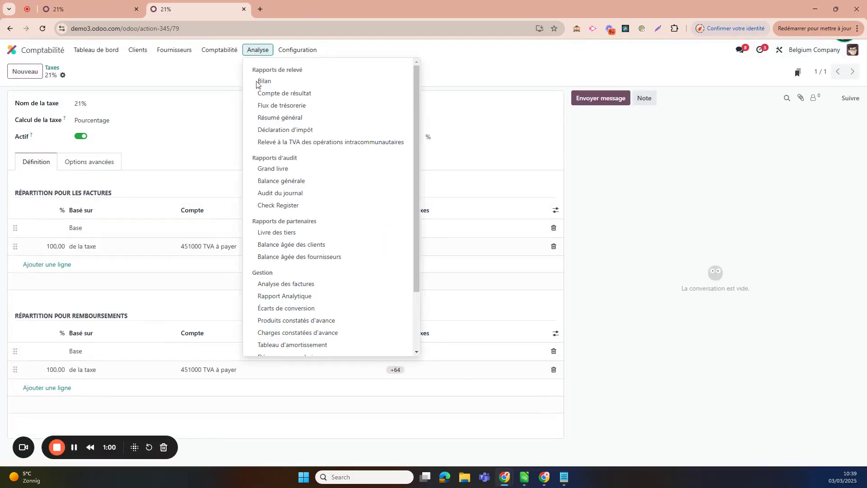
{"action": "left_click", "coordinate": [291, 130]}
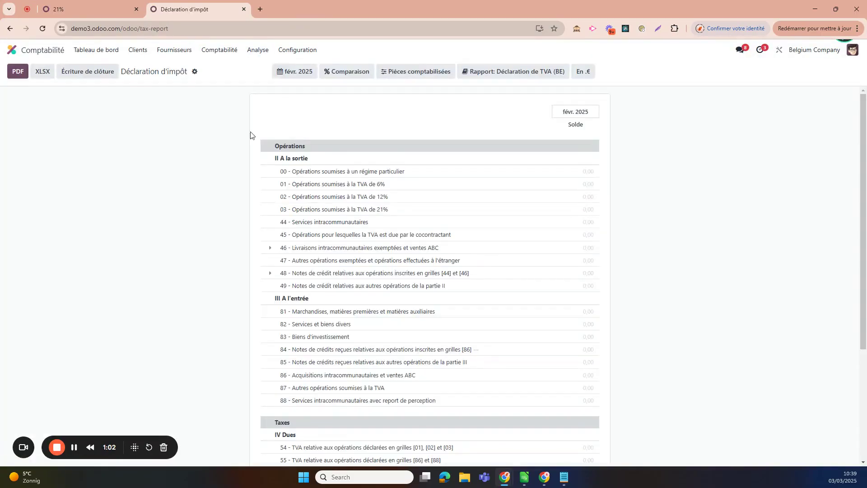
- Compare the 21% tax's invoice grids +03 and +54 with the matching lines of the tax report
{"action": "left_click", "coordinate": [112, 6]}
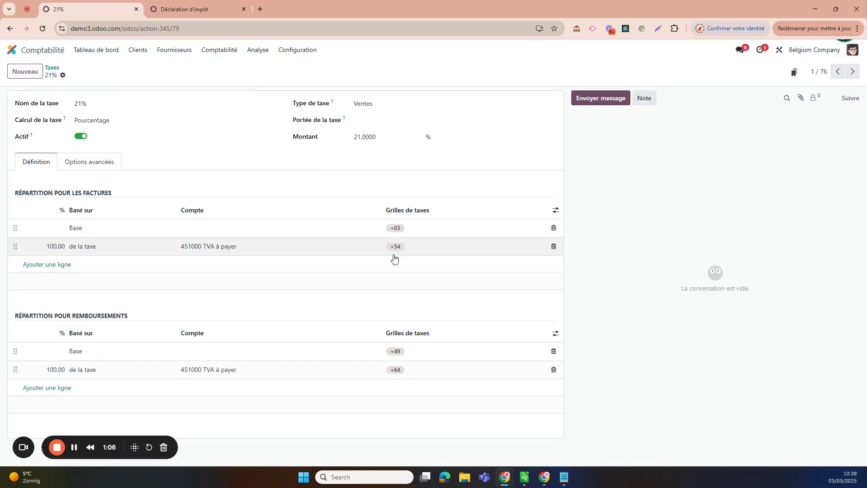
{"action": "left_click", "coordinate": [189, 10]}
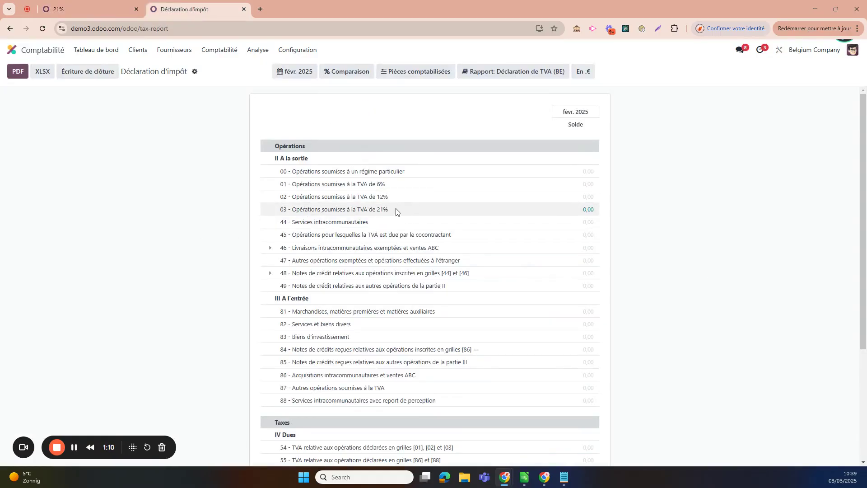
{"action": "scroll", "coordinate": [387, 204], "scroll_direction": "down", "scroll_amount": 3}
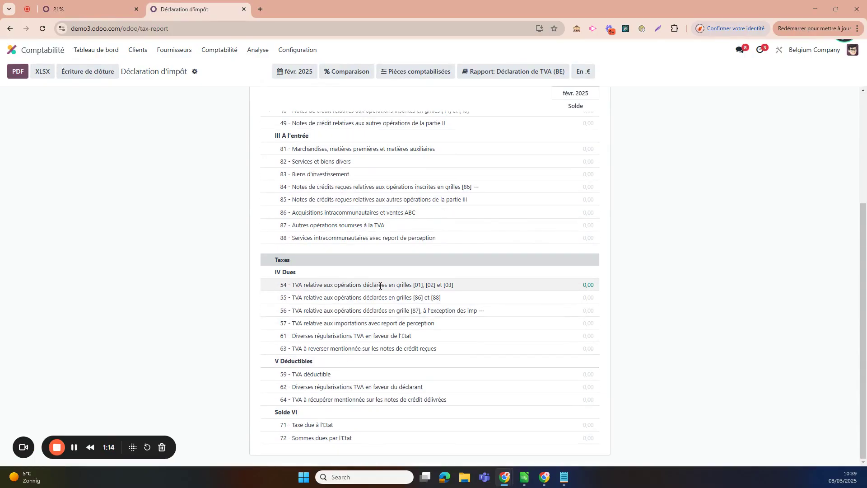
{"action": "scroll", "coordinate": [418, 285], "scroll_direction": "up", "scroll_amount": 3}
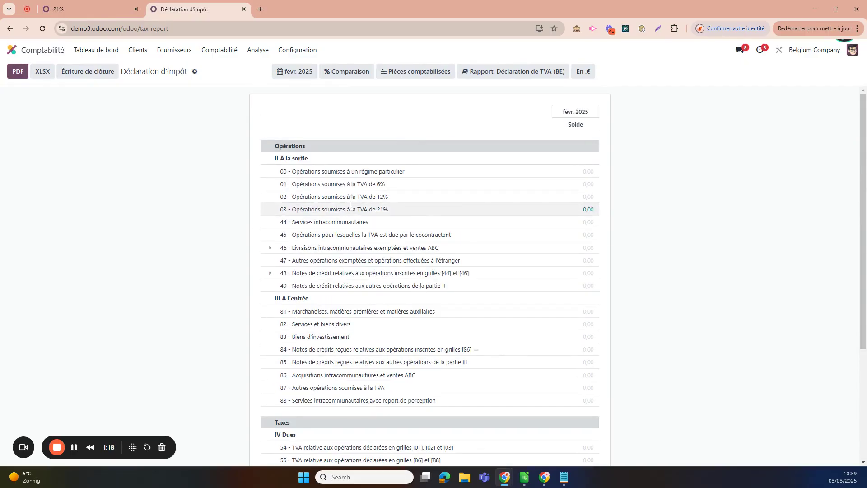
{"action": "scroll", "coordinate": [441, 233], "scroll_direction": "down", "scroll_amount": 3}
{"action": "scroll", "coordinate": [411, 275], "scroll_direction": "up", "scroll_amount": 3}
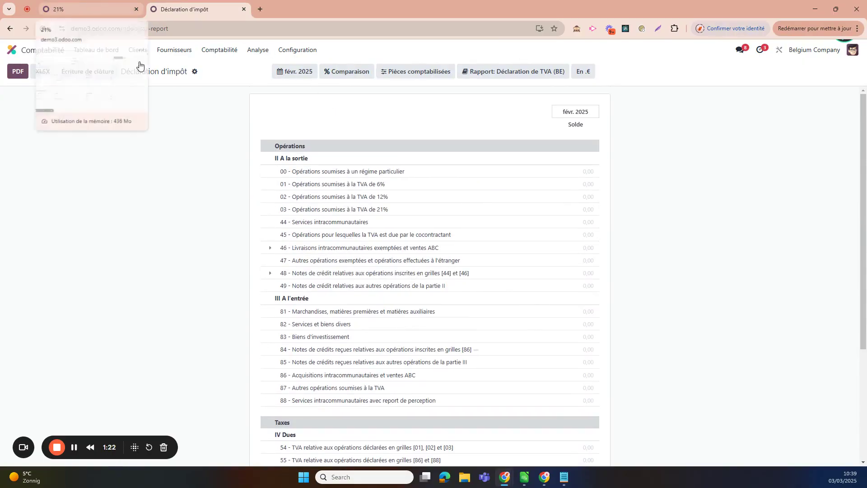
- Create a new customer invoice for Deco Addict in another duplicate of the tax record's browser tab
{"action": "left_click", "coordinate": [81, 9]}
{"action": "right_click", "coordinate": [81, 6]}
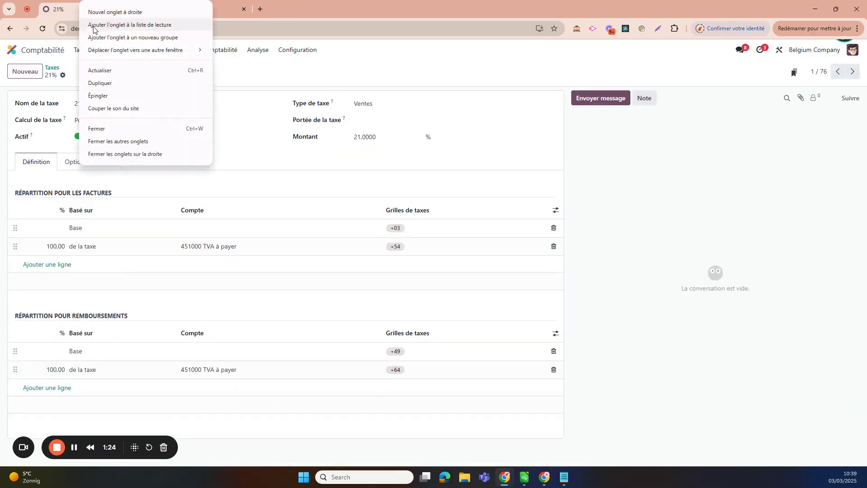
{"action": "left_click", "coordinate": [107, 83]}
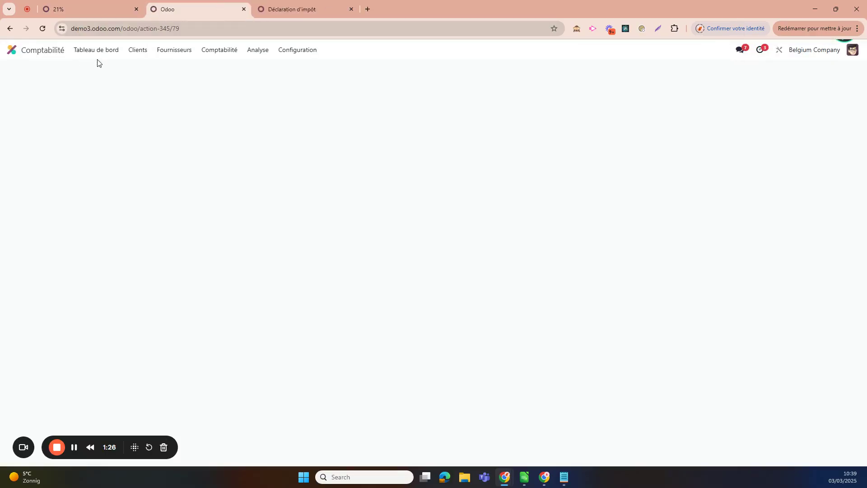
{"action": "left_click", "coordinate": [103, 51]}
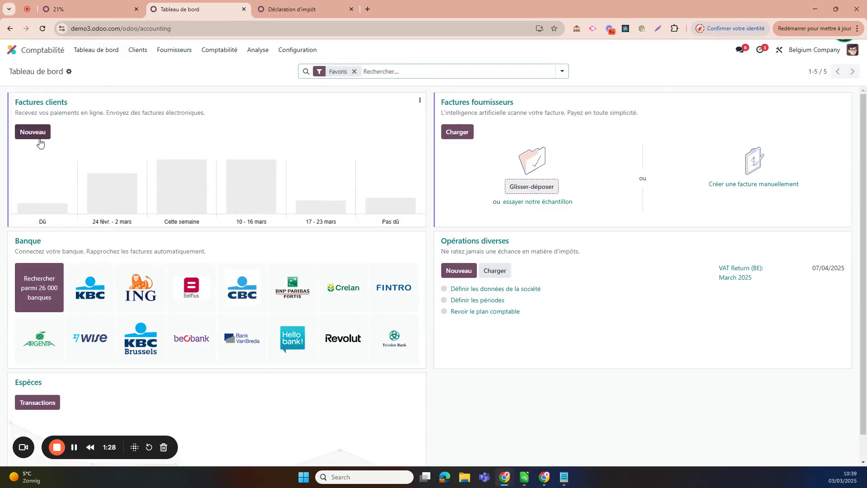
{"action": "left_click", "coordinate": [40, 143]}
{"action": "left_click", "coordinate": [127, 161]}
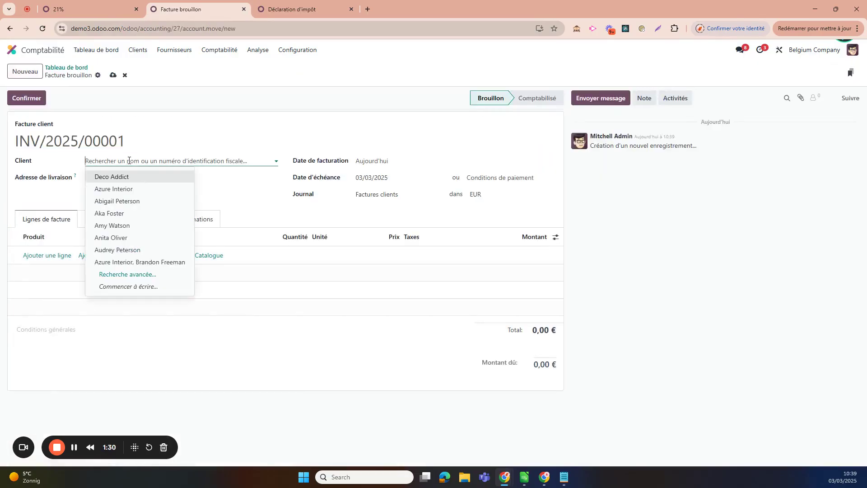
{"action": "left_click", "coordinate": [135, 175]}
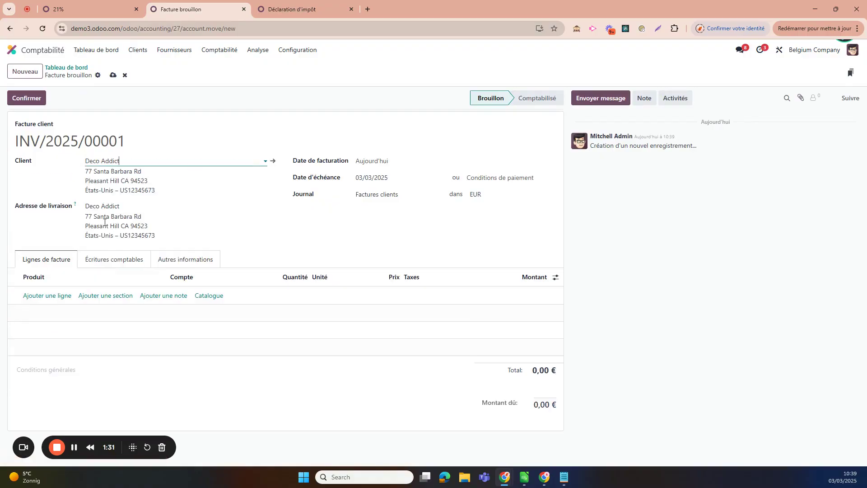
- Add an invoice line for the product [DESK0006] Bureau personnalisable (Personnalisé, Noir) with a price of 100
{"action": "left_click", "coordinate": [48, 295]}
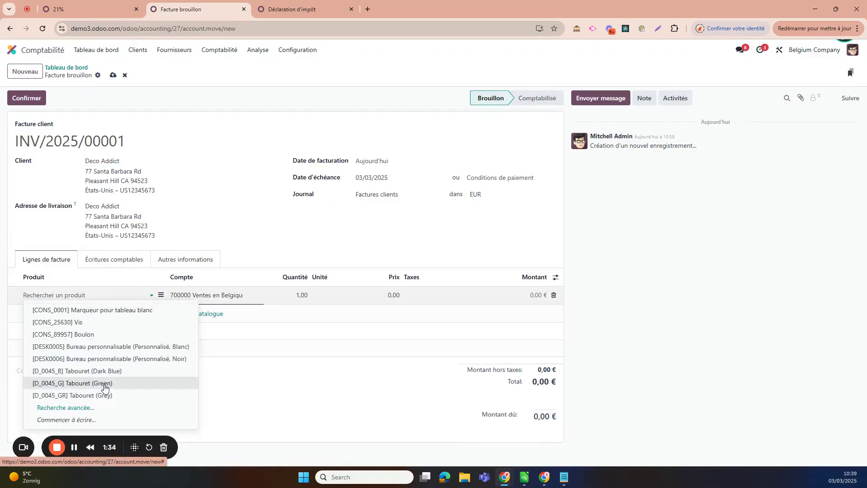
{"action": "left_click", "coordinate": [102, 359]}
{"action": "left_click", "coordinate": [378, 298]}
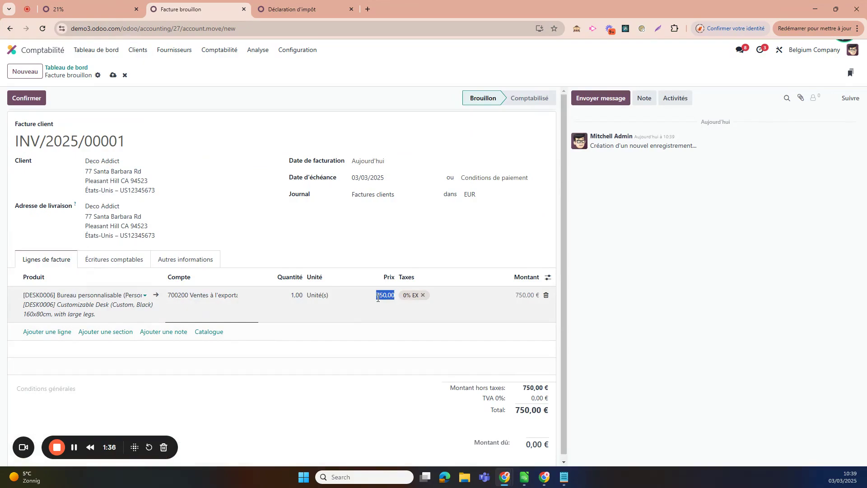
{"action": "type", "text": "100"}
- Replace the invoice line's 0% EX tax with the 21% tax and save the draft invoice
{"action": "left_click", "coordinate": [423, 295]}
{"action": "left_click", "coordinate": [423, 295]}
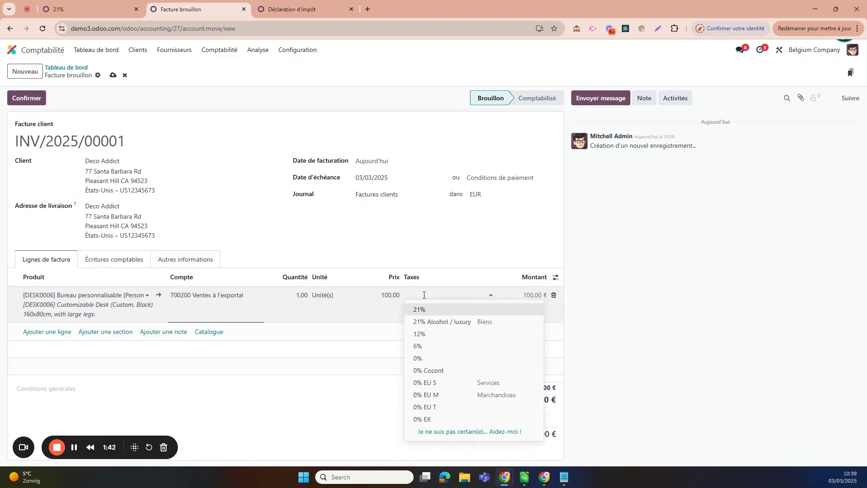
{"action": "left_click", "coordinate": [424, 311]}
{"action": "left_click", "coordinate": [524, 362]}
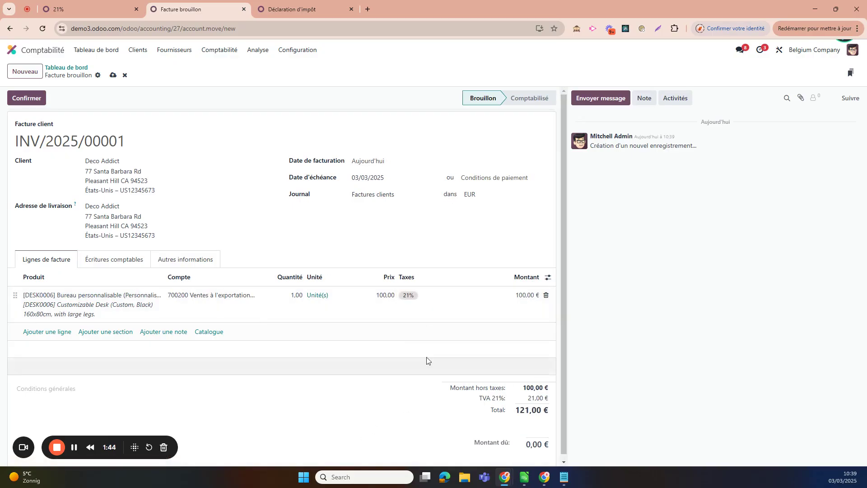
{"action": "left_click", "coordinate": [113, 75]}
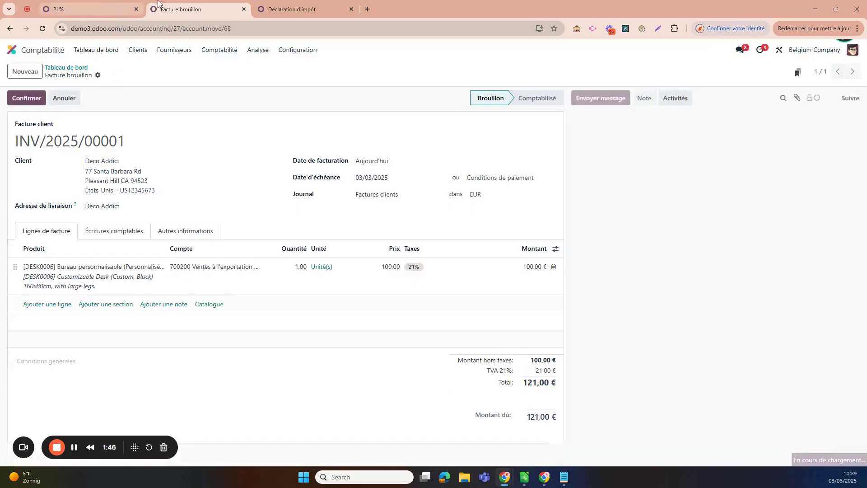
- Examine the operations and tax lines of the tax report while the invoice is still a draft
{"action": "left_click", "coordinate": [347, 3]}
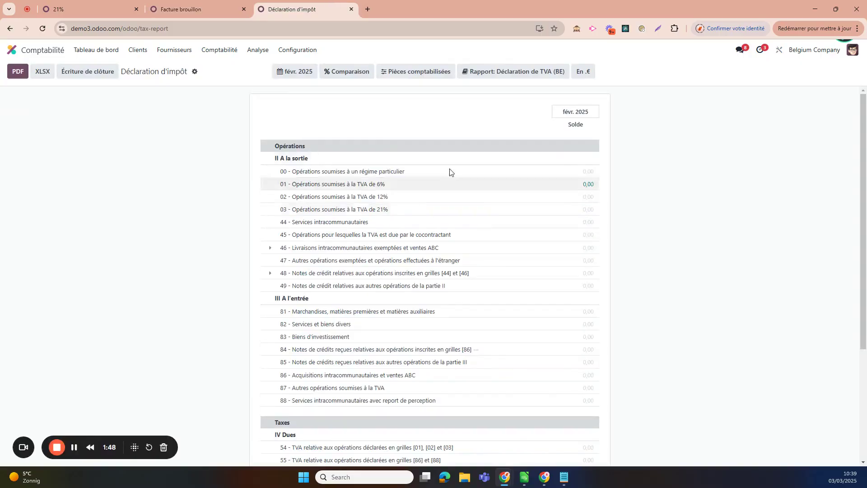
{"action": "scroll", "coordinate": [395, 333], "scroll_direction": "down", "scroll_amount": 4}
{"action": "scroll", "coordinate": [397, 332], "scroll_direction": "up", "scroll_amount": 4}
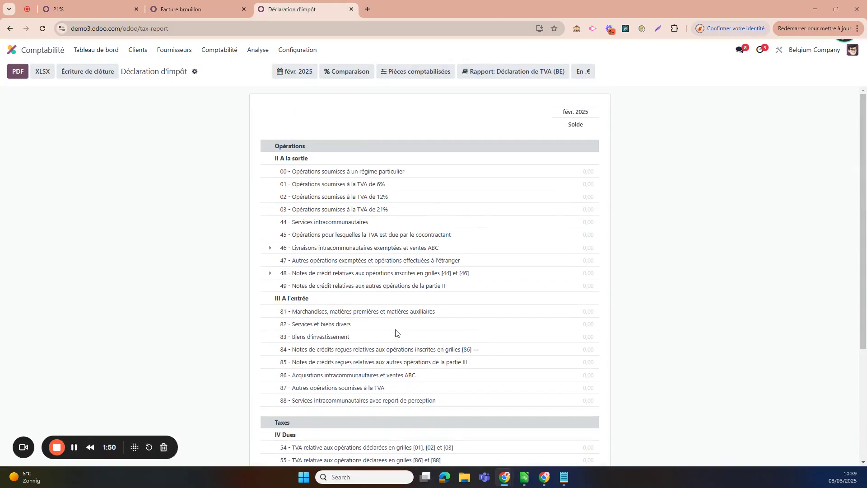
{"action": "scroll", "coordinate": [427, 283], "scroll_direction": "down", "scroll_amount": 4}
{"action": "scroll", "coordinate": [427, 282], "scroll_direction": "up", "scroll_amount": 4}
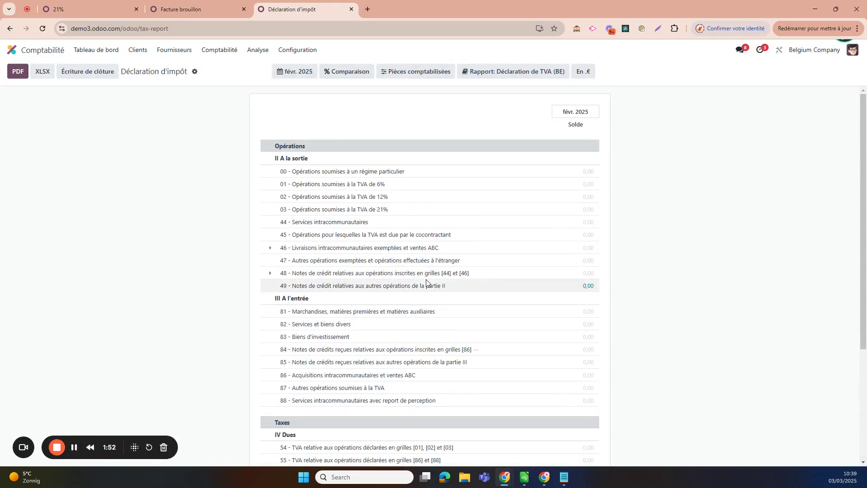
- Confirm the Deco Addict invoice and display its Écritures comptables
{"action": "left_click", "coordinate": [161, 6]}
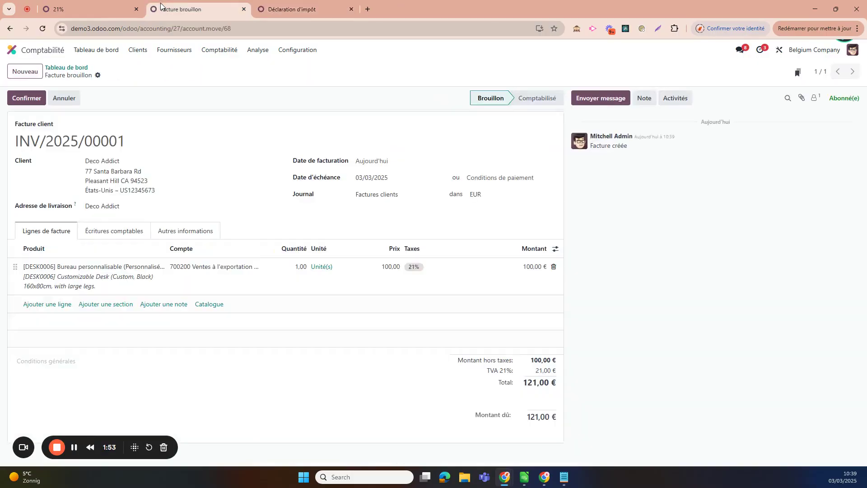
{"action": "left_click", "coordinate": [26, 98]}
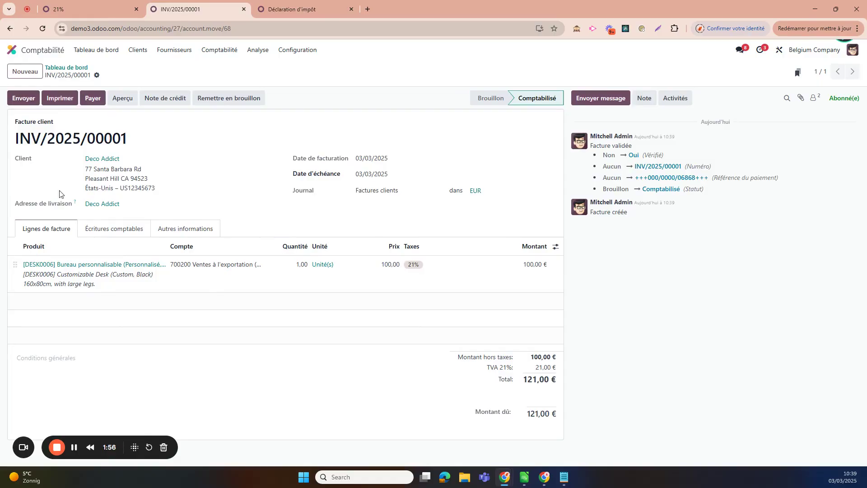
{"action": "left_click", "coordinate": [125, 232]}
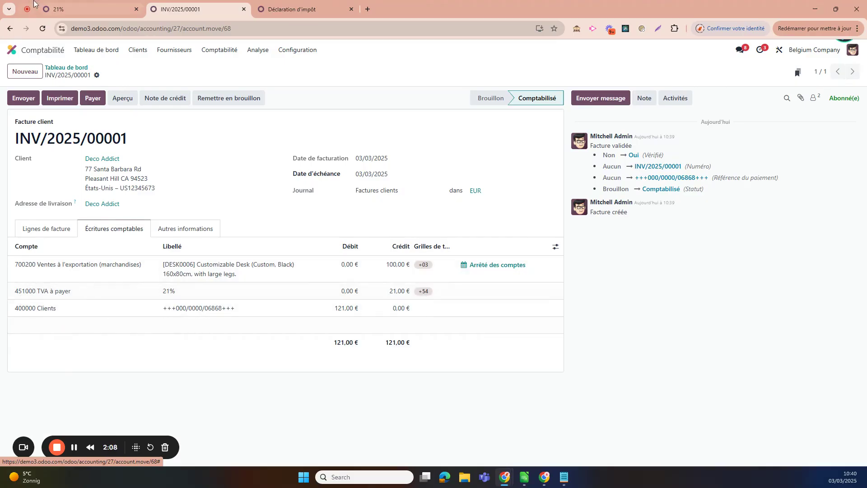
- Reload the tax report and review it against the 21% tax's distribution and the invoice's journal items
{"action": "left_click", "coordinate": [59, 10]}
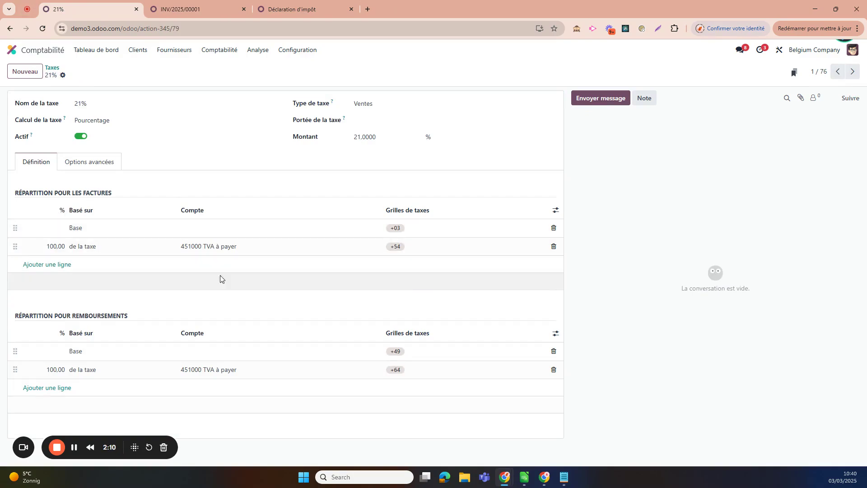
{"action": "left_click", "coordinate": [267, 5]}
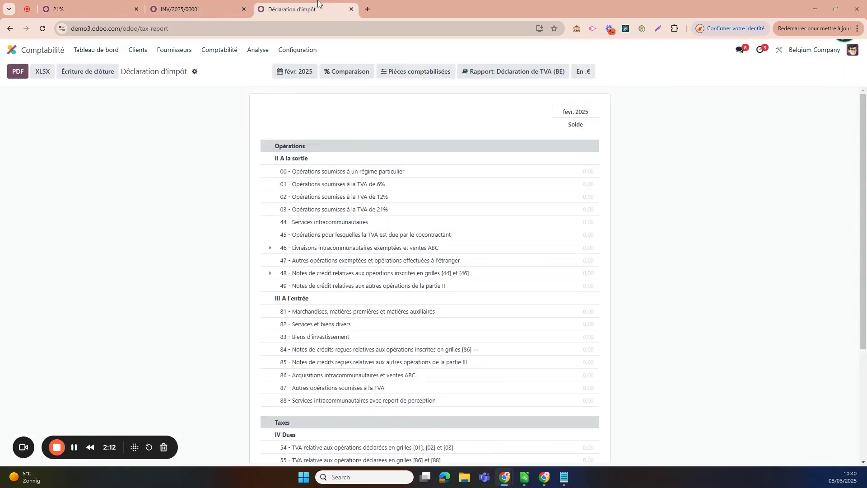
{"action": "left_click", "coordinate": [292, 26]}
{"action": "key", "text": "Return"}
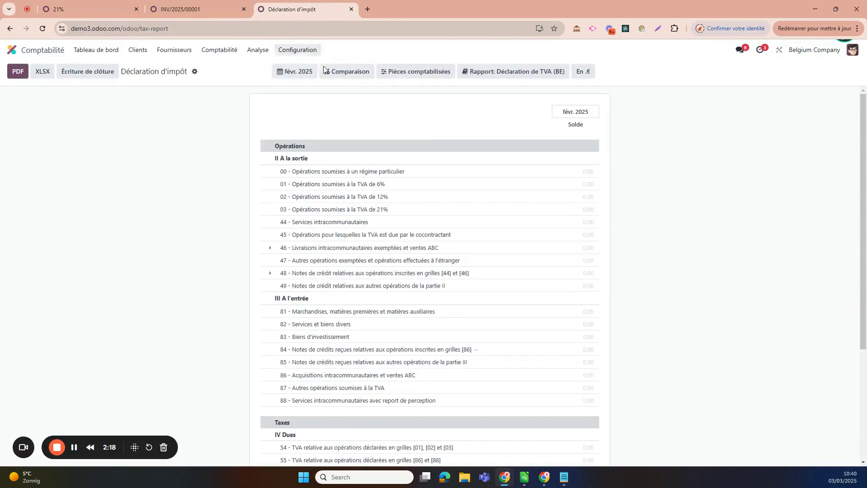
{"action": "left_click", "coordinate": [68, 9]}
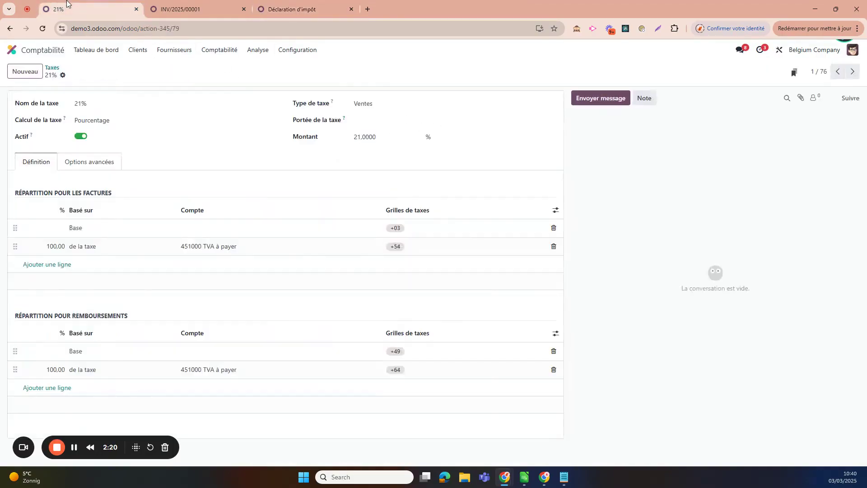
{"action": "left_click", "coordinate": [161, 3]}
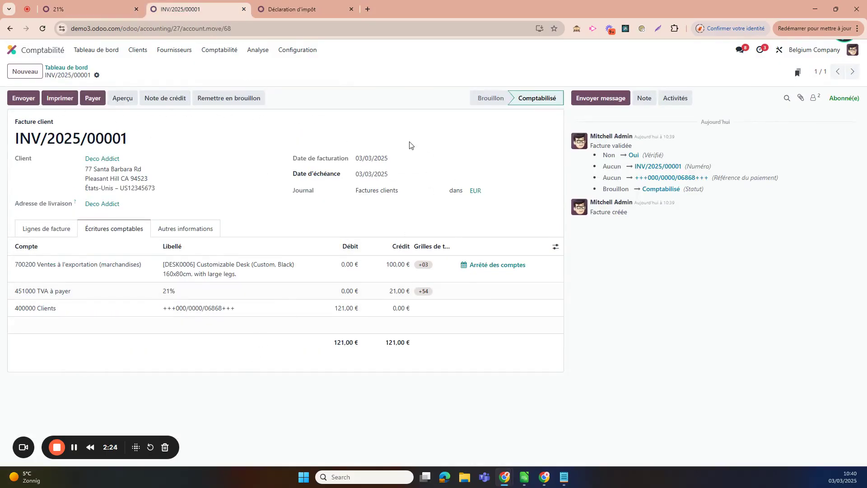
- Set the tax report's period to mars 2025 and review the lines for grids 03 and 54
{"action": "left_click", "coordinate": [293, 9]}
{"action": "left_click", "coordinate": [294, 71]}
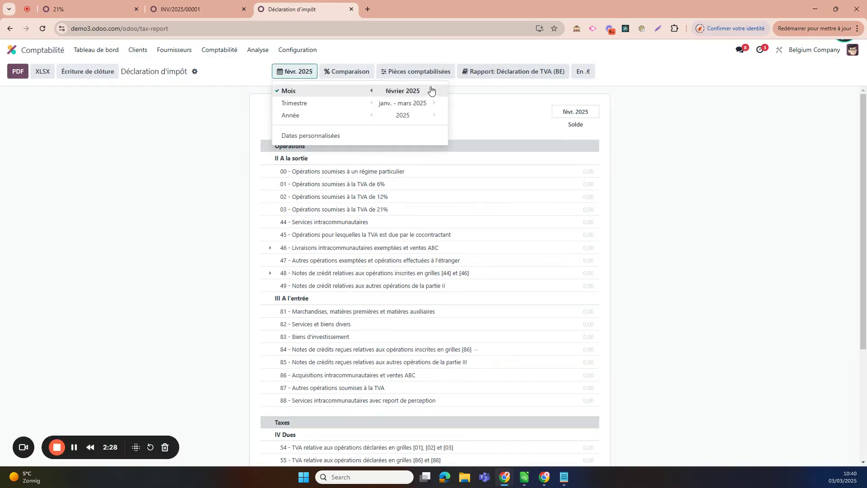
{"action": "left_click", "coordinate": [434, 90]}
{"action": "left_click", "coordinate": [219, 174]}
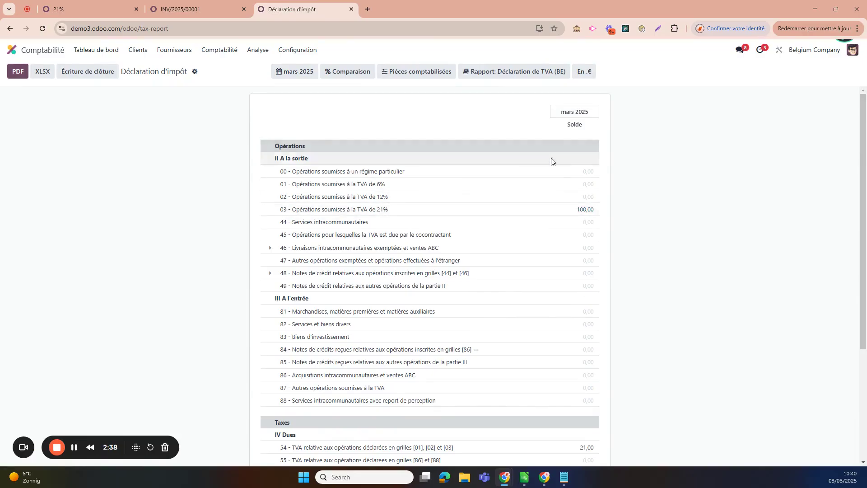
{"action": "scroll", "coordinate": [582, 335], "scroll_direction": "down", "scroll_amount": 1}
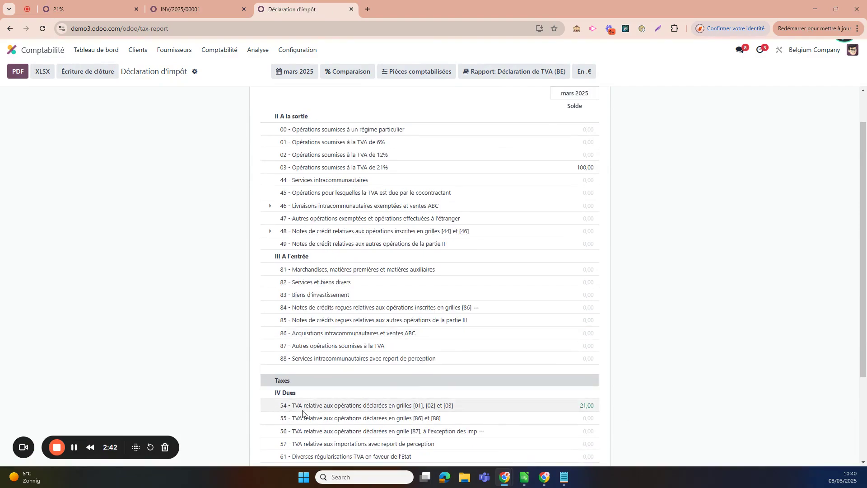
{"action": "scroll", "coordinate": [303, 414], "scroll_direction": "up", "scroll_amount": 1}
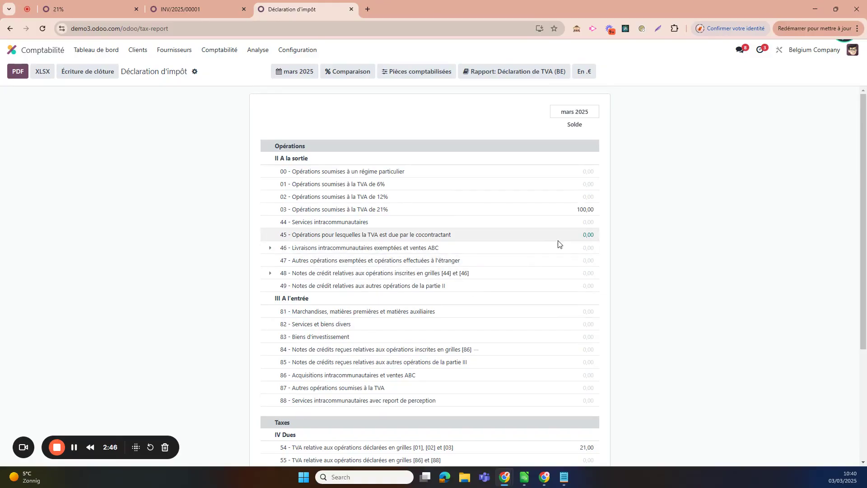
- Open the journal items behind grid 03's amount, widen the Pièce comptable column, and compare the entry with the posted invoice
{"action": "left_click", "coordinate": [586, 210]}
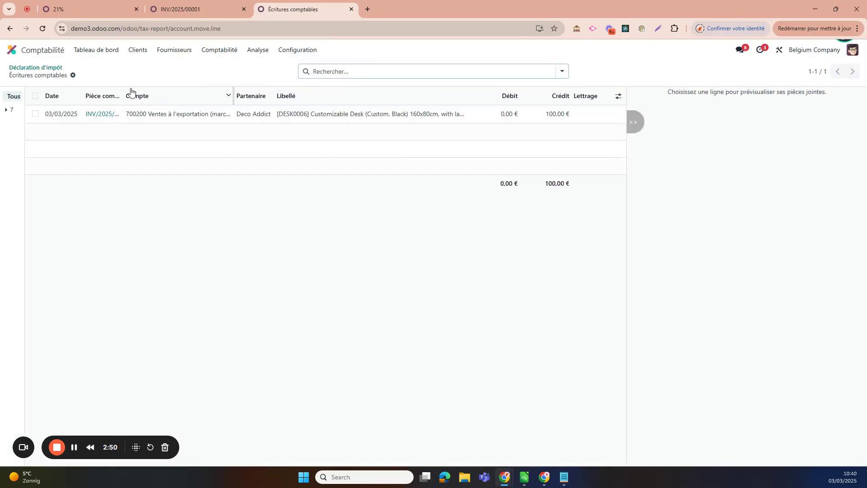
{"action": "left_click_drag", "start_coordinate": [120, 92], "coordinate": [204, 97]}
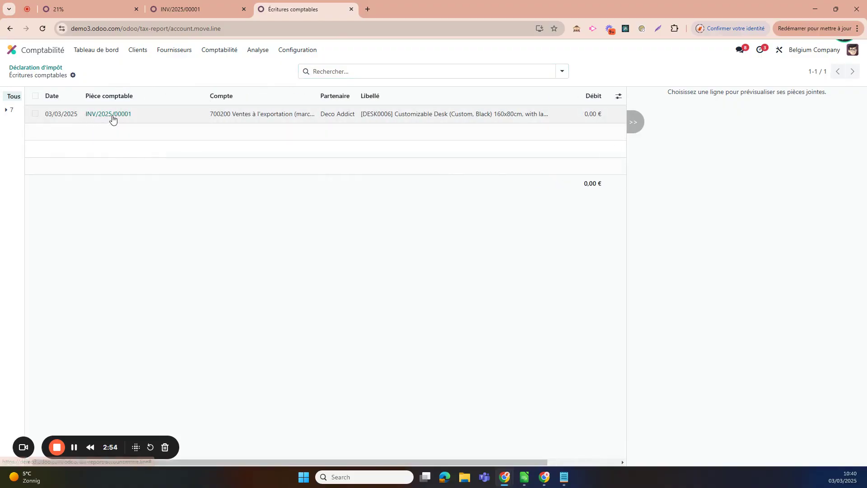
{"action": "left_click", "coordinate": [173, 10]}
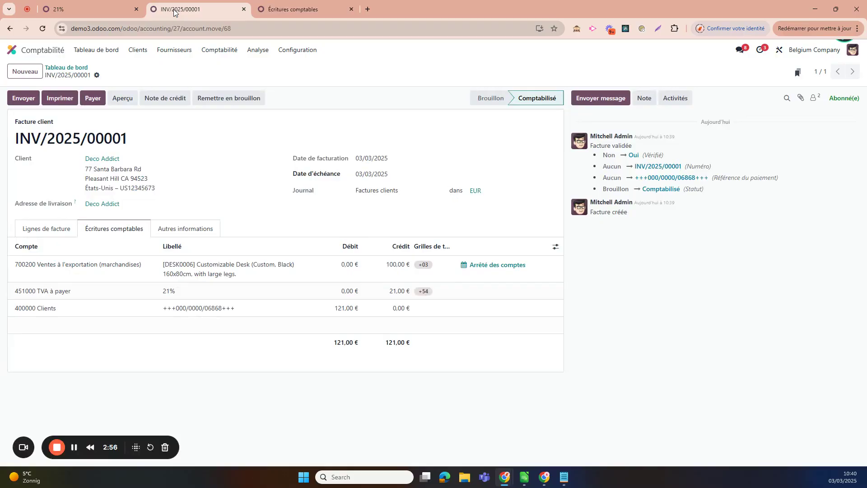
{"action": "left_click", "coordinate": [292, 4]}
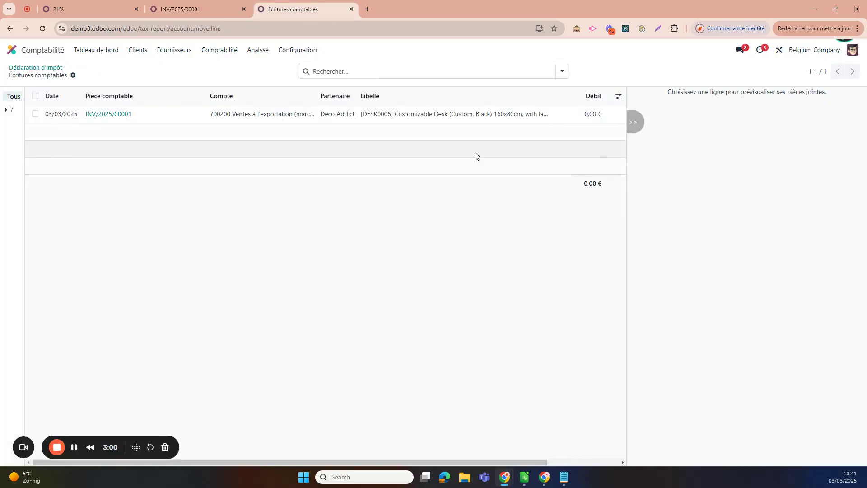
{"action": "scroll", "coordinate": [475, 155], "scroll_direction": "right", "scroll_amount": 2}
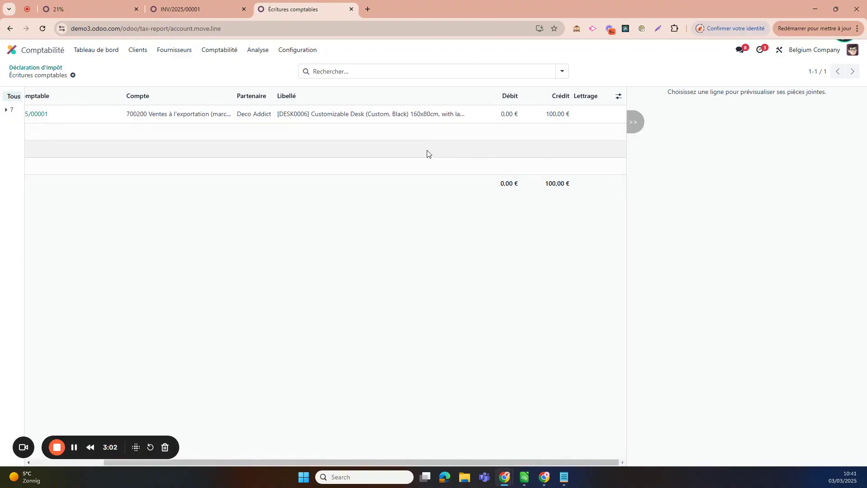